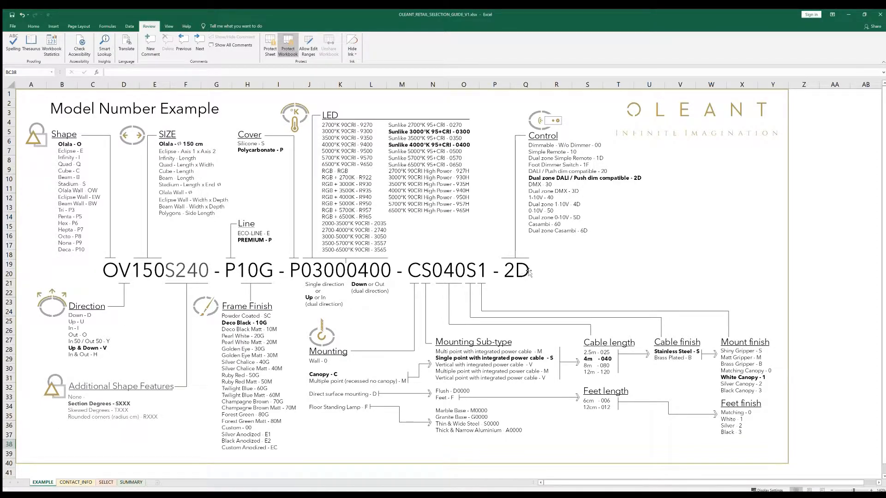
Look through the contact info, selection and summary sheets, highlight the first summary item, and return to the example sheet
{"action": "left_click", "coordinate": [79, 482]}
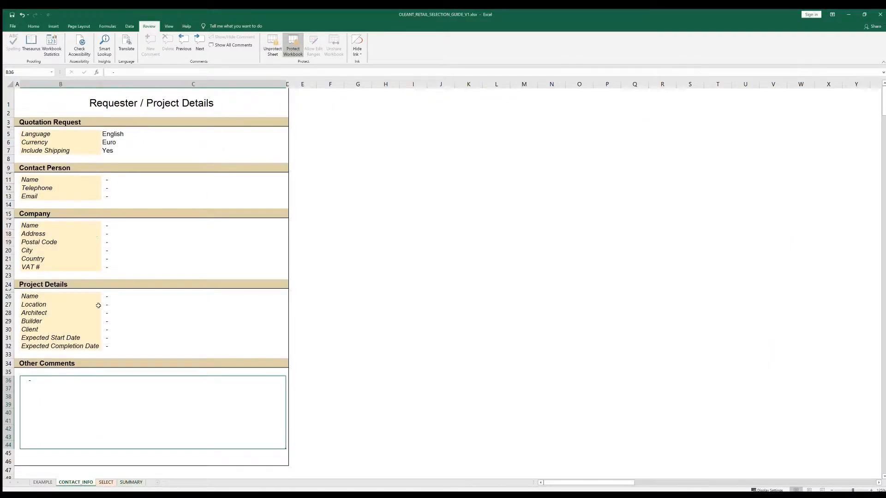
{"action": "left_click", "coordinate": [104, 483]}
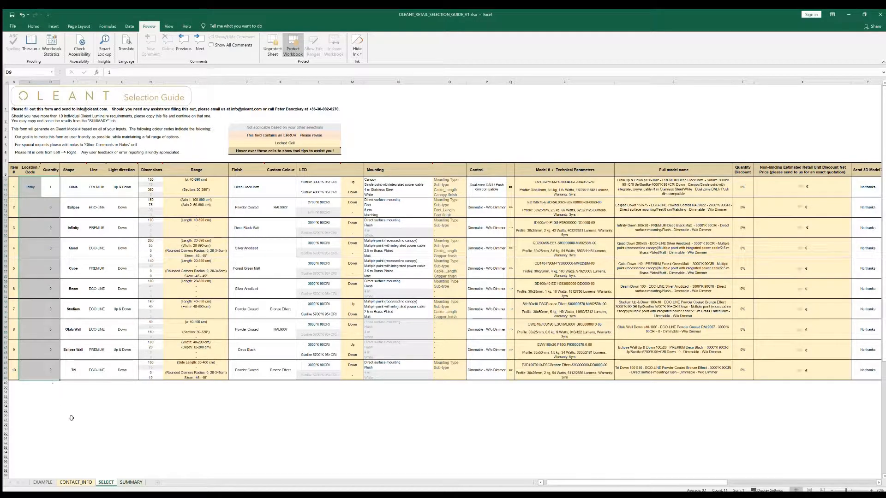
{"action": "left_click", "coordinate": [131, 482]}
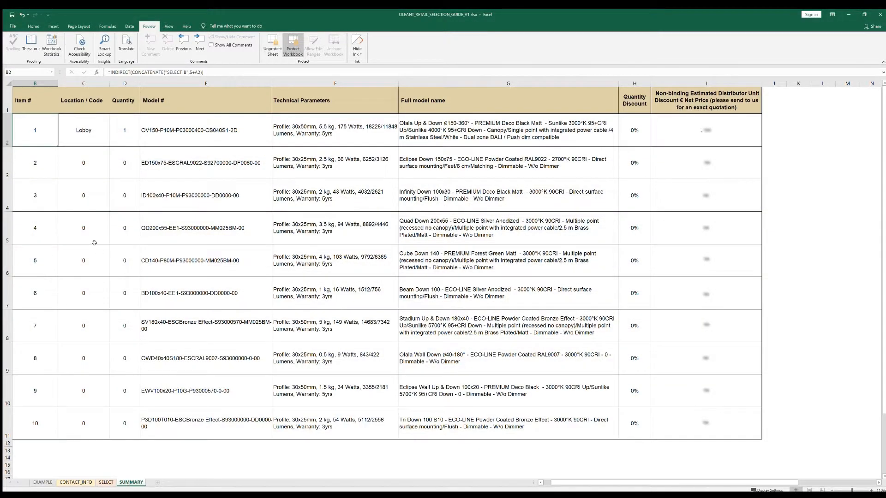
{"action": "left_click_drag", "start_coordinate": [42, 134], "coordinate": [512, 141]}
{"action": "left_click_drag", "start_coordinate": [625, 144], "coordinate": [663, 145]}
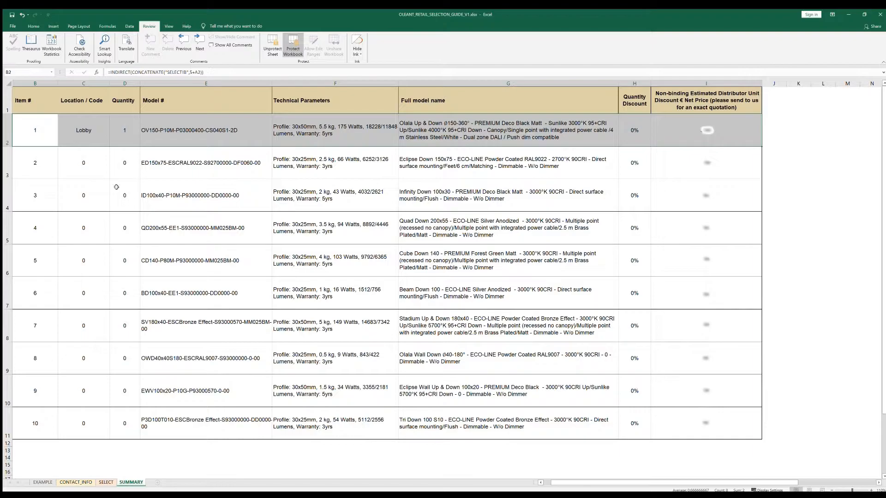
{"action": "left_click", "coordinate": [49, 482]}
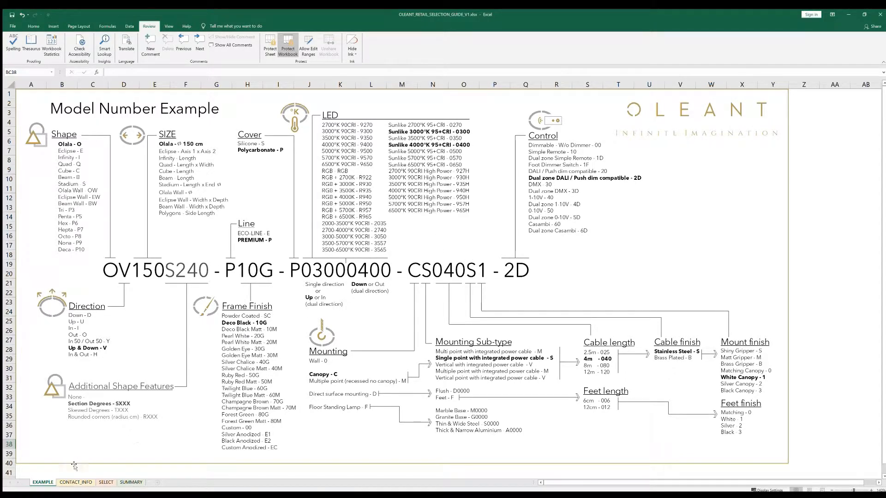
Review the contact info sheet's quotation, contact person, company, project details and other comments fields
{"action": "left_click", "coordinate": [71, 482]}
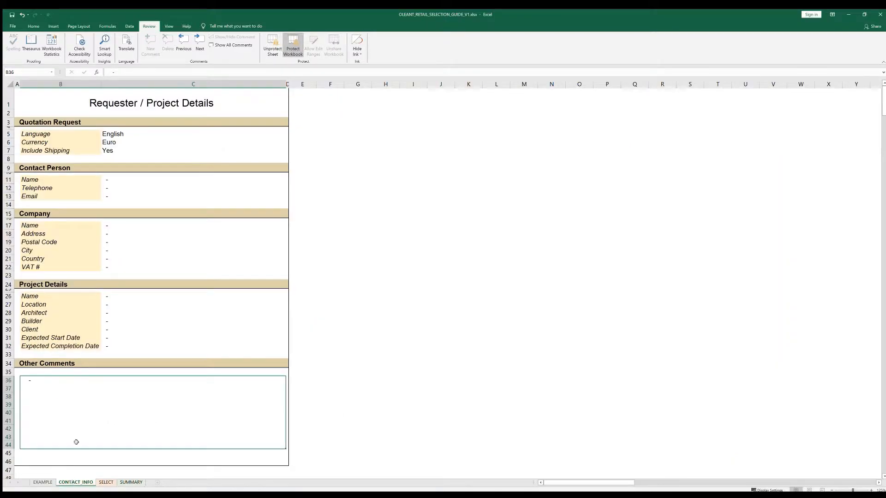
{"action": "left_click", "coordinate": [280, 136]}
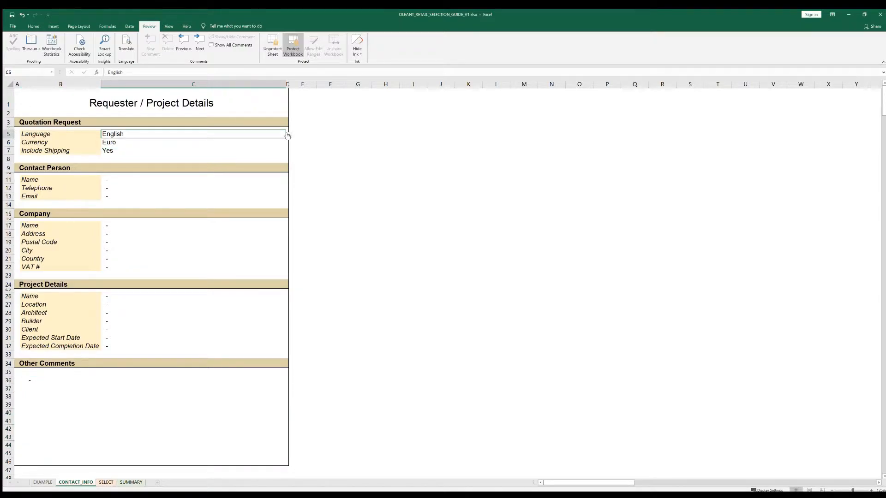
{"action": "left_click", "coordinate": [285, 143]}
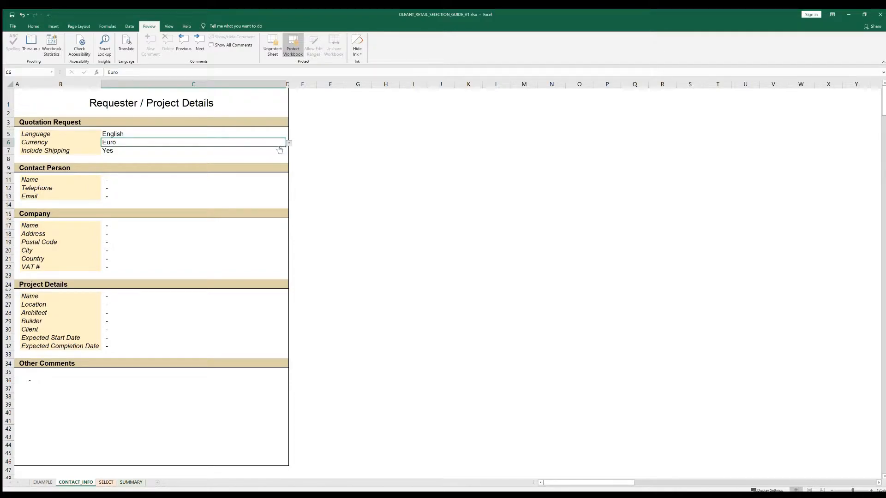
{"action": "left_click", "coordinate": [279, 150]}
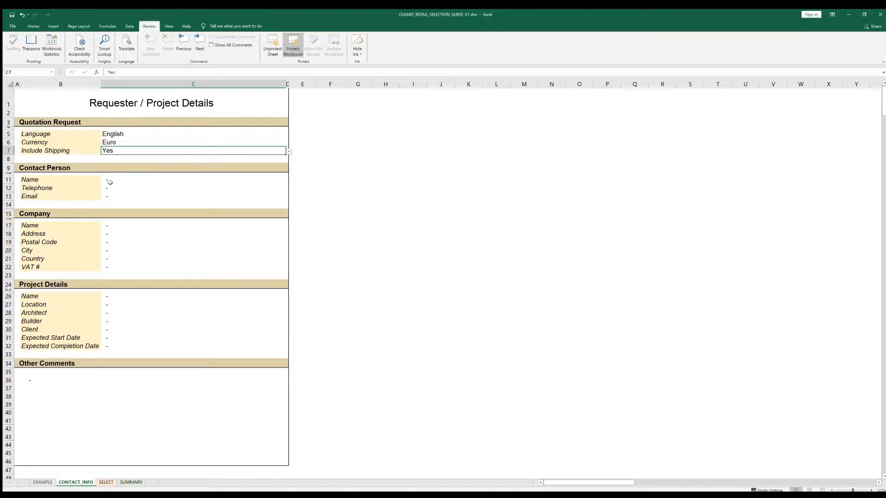
{"action": "left_click_drag", "start_coordinate": [112, 180], "coordinate": [111, 194]}
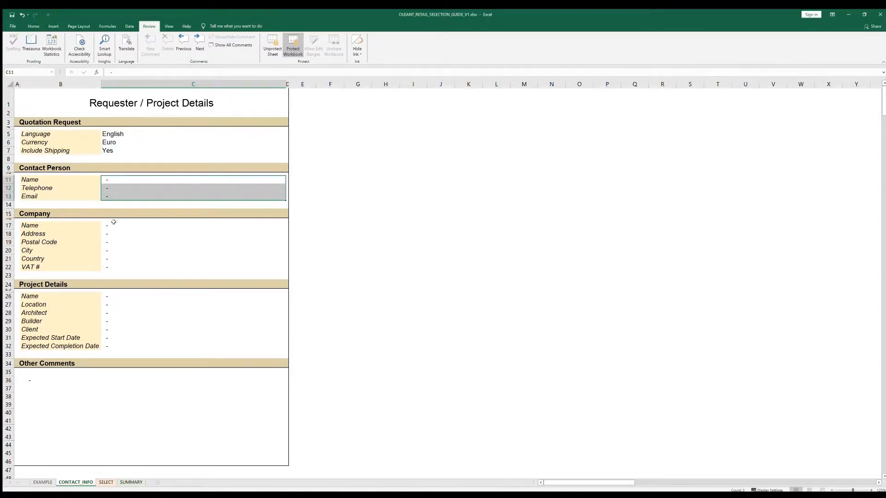
{"action": "left_click_drag", "start_coordinate": [113, 225], "coordinate": [112, 264]}
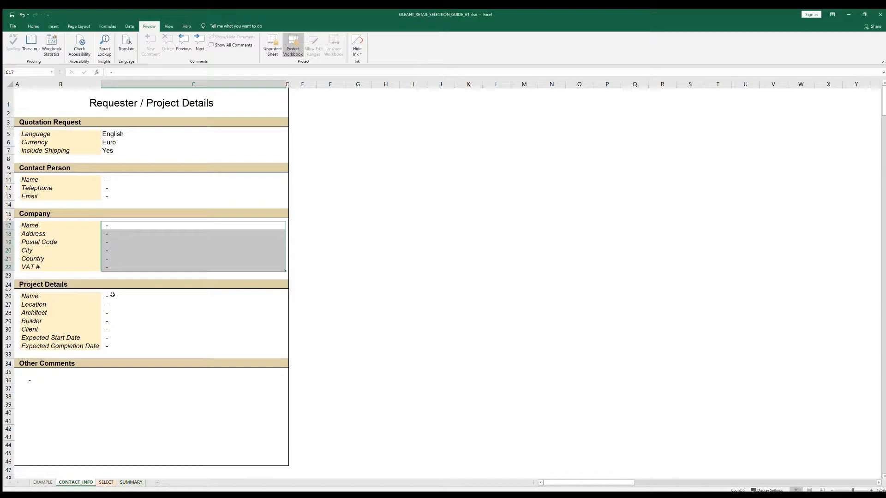
{"action": "left_click_drag", "start_coordinate": [112, 295], "coordinate": [108, 343]}
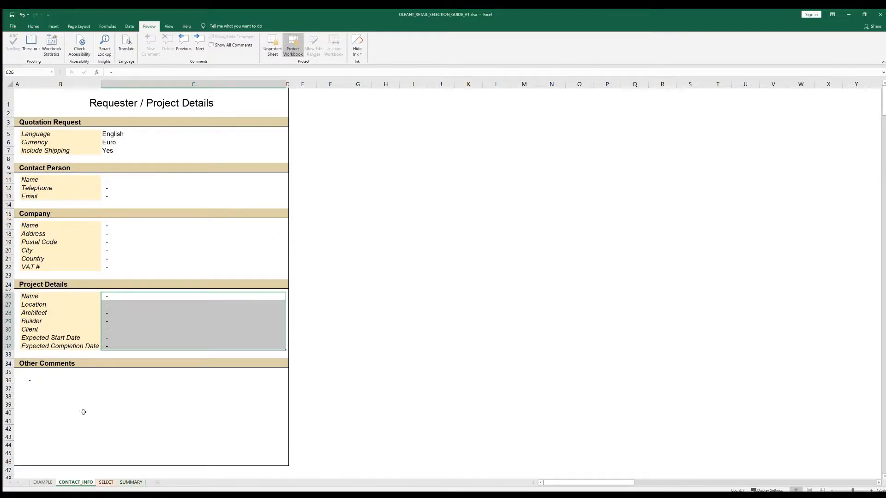
{"action": "left_click", "coordinate": [50, 384]}
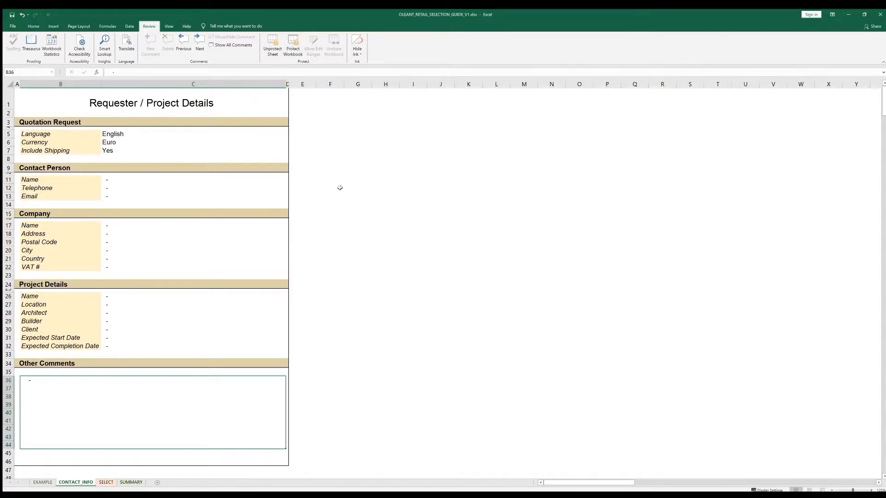
On the selection sheet, correct the error in the first item's dimensions by setting the Olala section to 360°
{"action": "left_click", "coordinate": [103, 482]}
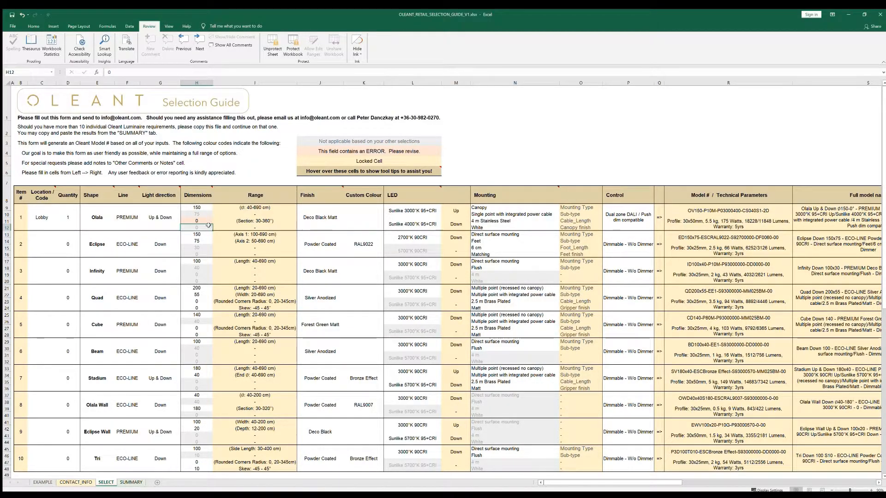
{"action": "left_click", "coordinate": [203, 248]}
{"action": "left_click", "coordinate": [204, 253]}
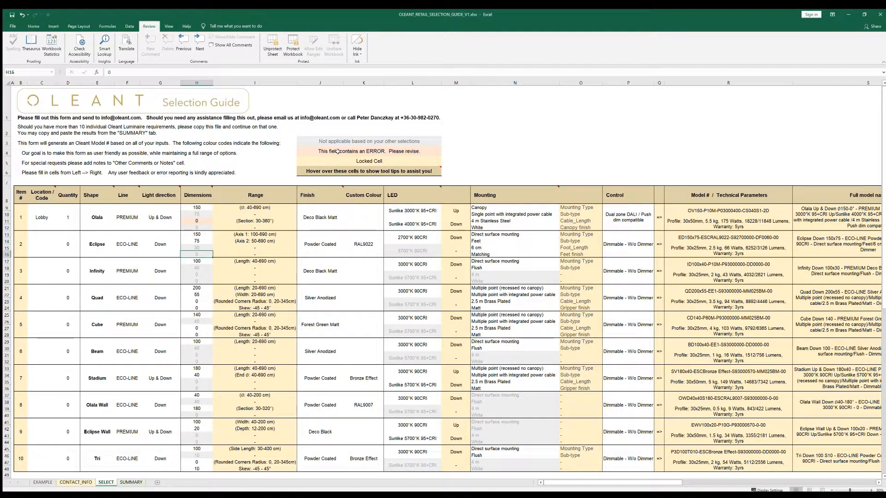
{"action": "left_click", "coordinate": [204, 220]}
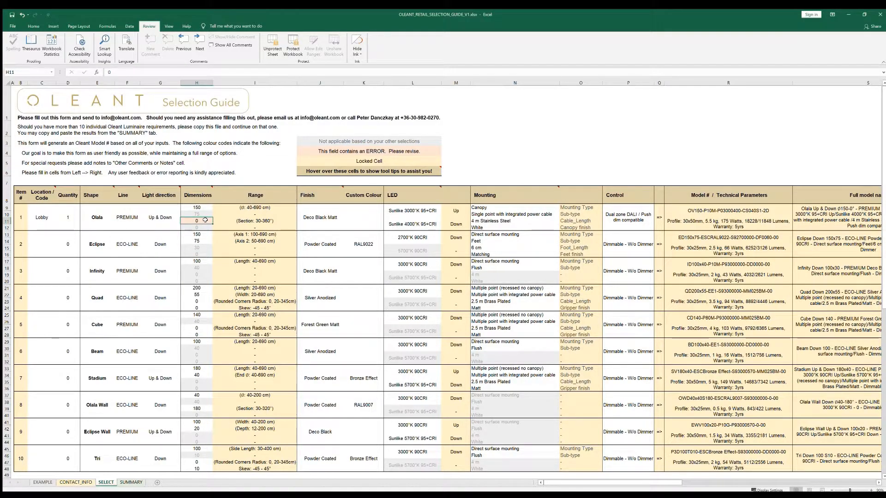
{"action": "type", "text": "360"}
{"action": "key", "text": "Return"}
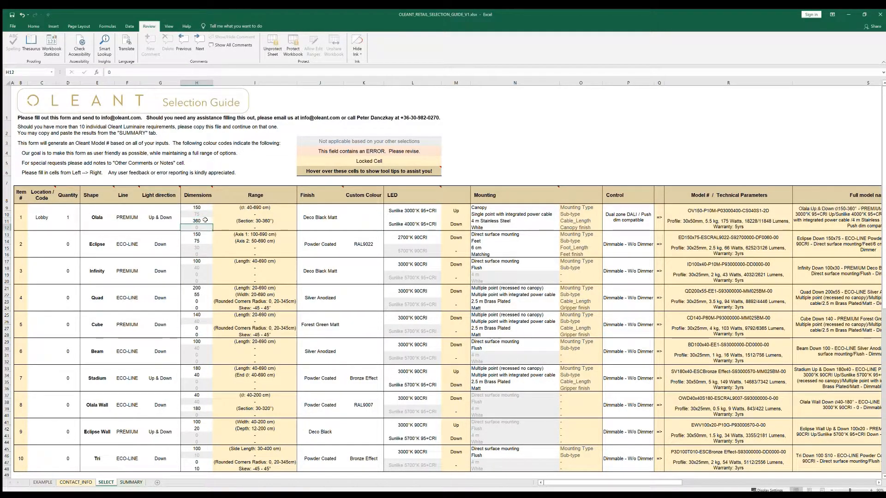
{"action": "key", "text": "F2"}
{"action": "key", "text": "Escape"}
Examine the tool tips of the selection table's column headings, from location and shape through dimensions, finish, LED and mounting
{"action": "mouse_move", "coordinate": [323, 173]}
{"action": "mouse_move", "coordinate": [52, 191]}
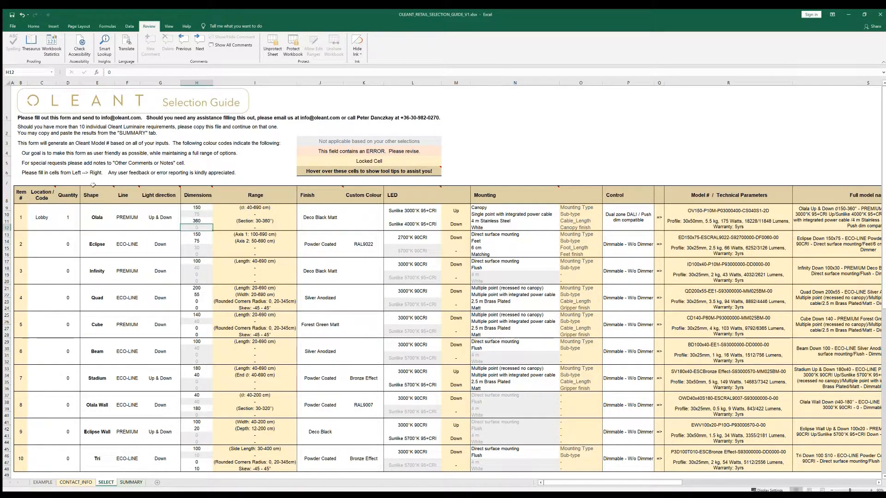
{"action": "mouse_move", "coordinate": [95, 194]}
{"action": "mouse_move", "coordinate": [131, 193]}
{"action": "mouse_move", "coordinate": [160, 195]}
{"action": "mouse_move", "coordinate": [203, 194]}
{"action": "mouse_move", "coordinate": [303, 193]}
{"action": "mouse_move", "coordinate": [417, 192]}
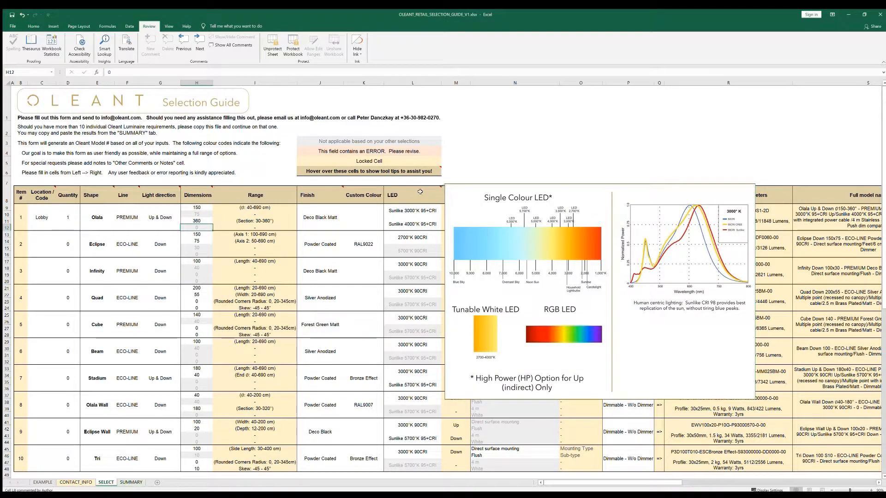
{"action": "mouse_move", "coordinate": [493, 195]}
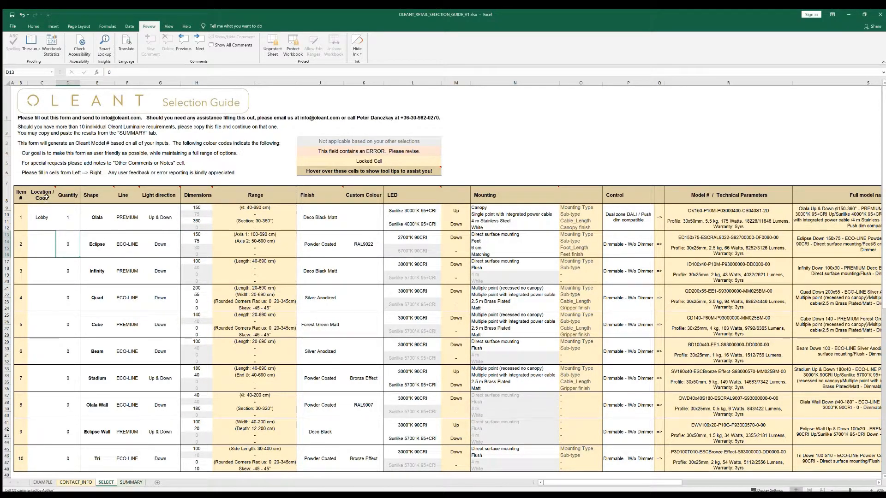
Enter LB1 as the first item's location code and set its quantity to 10
{"action": "mouse_move", "coordinate": [46, 196]}
{"action": "left_click", "coordinate": [45, 218]}
{"action": "type", "text": "LB1"}
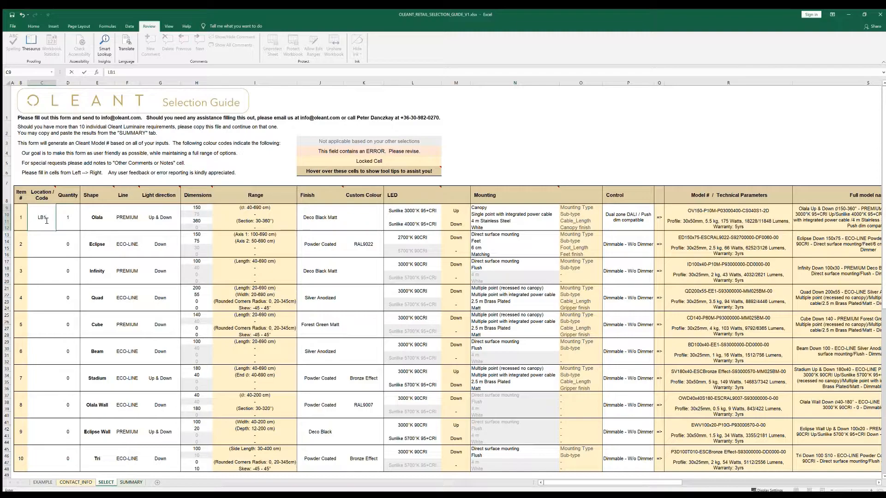
{"action": "key", "text": "Return"}
{"action": "key", "text": "Up"}
{"action": "key", "text": "Right"}
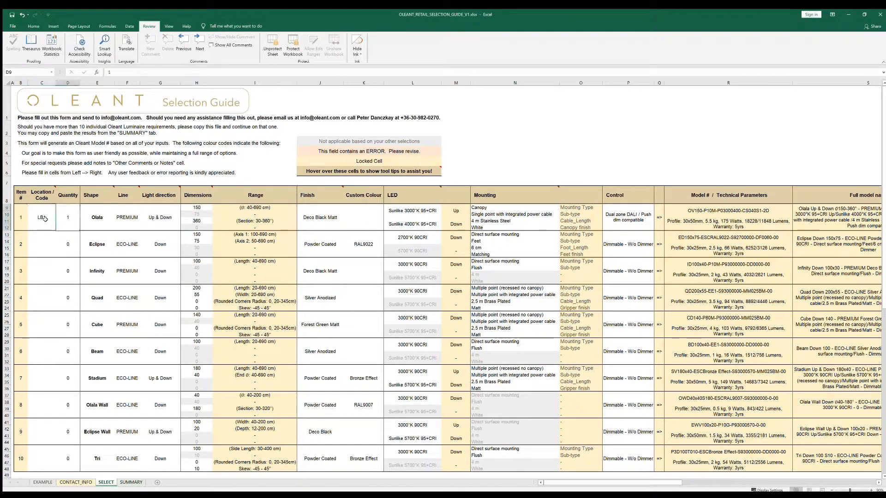
{"action": "type", "text": "1"}
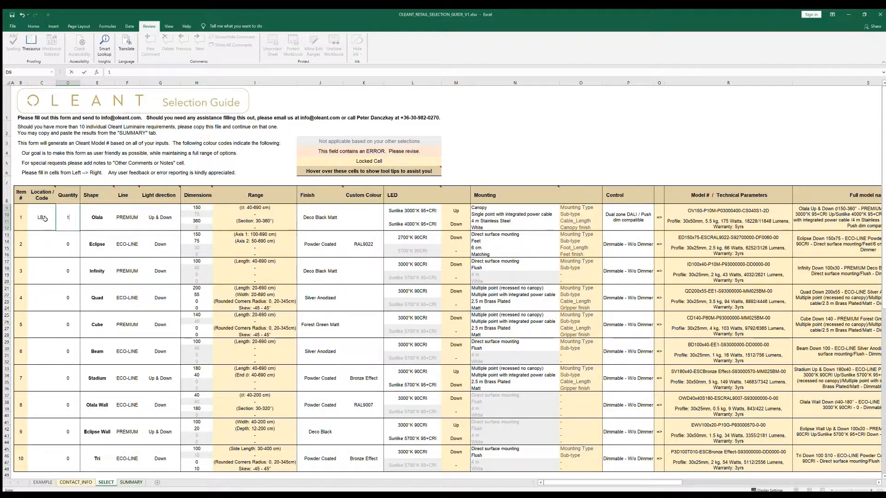
{"action": "type", "text": "0"}
{"action": "left_click", "coordinate": [98, 212]}
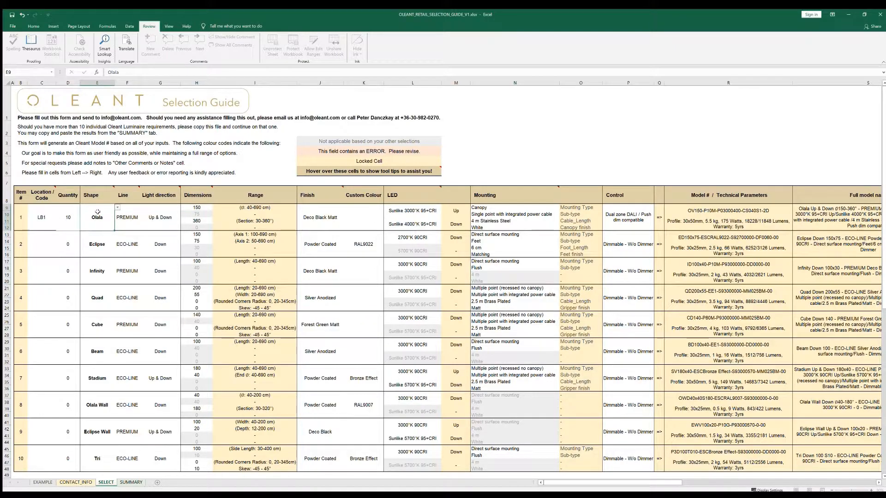
Check the shape and light direction guidance, and the first item's line and light direction cells
{"action": "mouse_move", "coordinate": [104, 193]}
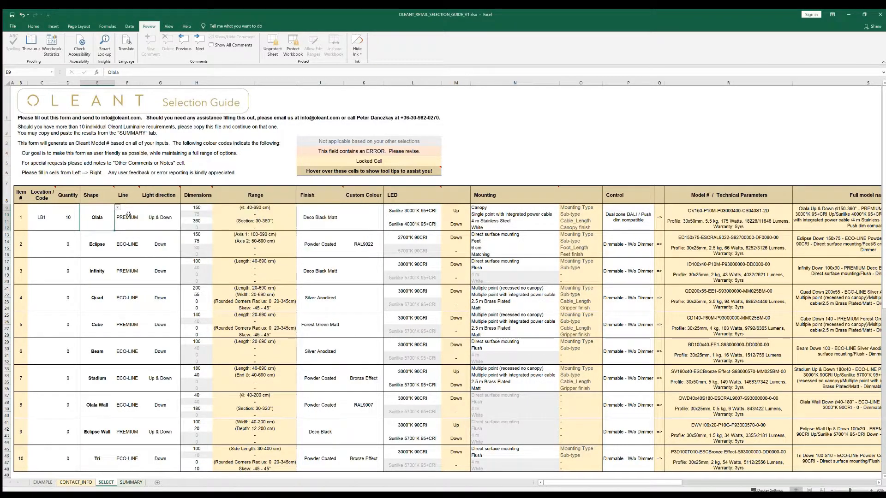
{"action": "left_click", "coordinate": [129, 213]}
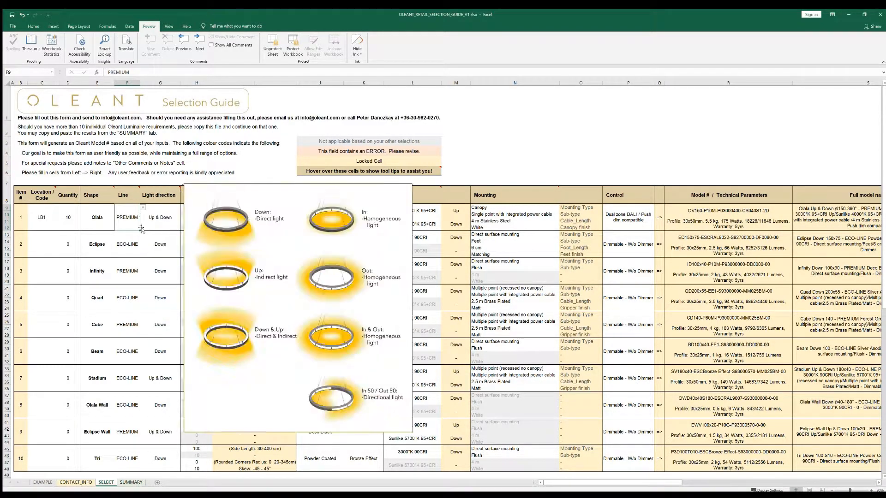
{"action": "mouse_move", "coordinate": [166, 197]}
{"action": "left_click", "coordinate": [171, 216]}
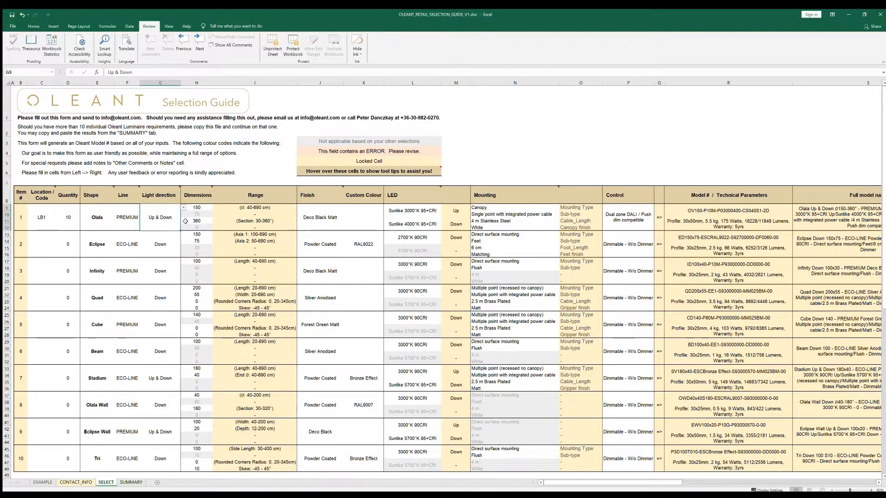
Check the dimensions guidance and try a diameter of 700 cm for the Olala in item 1
{"action": "mouse_move", "coordinate": [201, 197]}
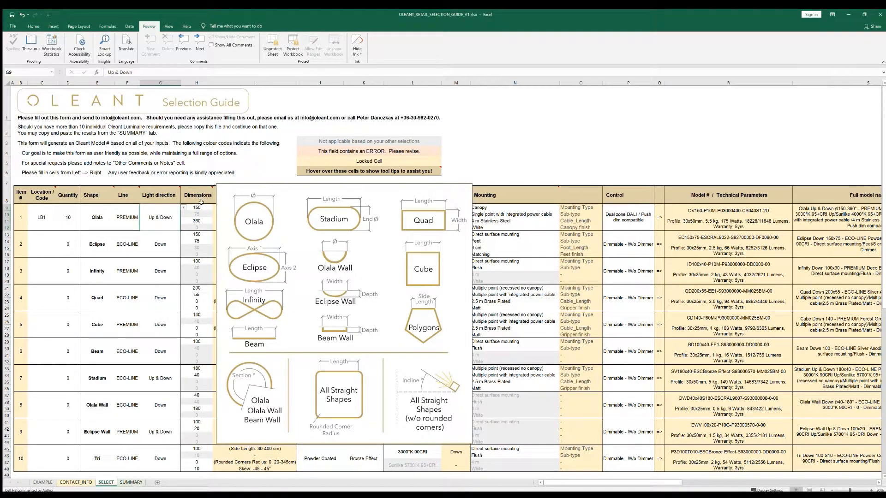
{"action": "left_click", "coordinate": [201, 207]}
{"action": "type", "text": "700"}
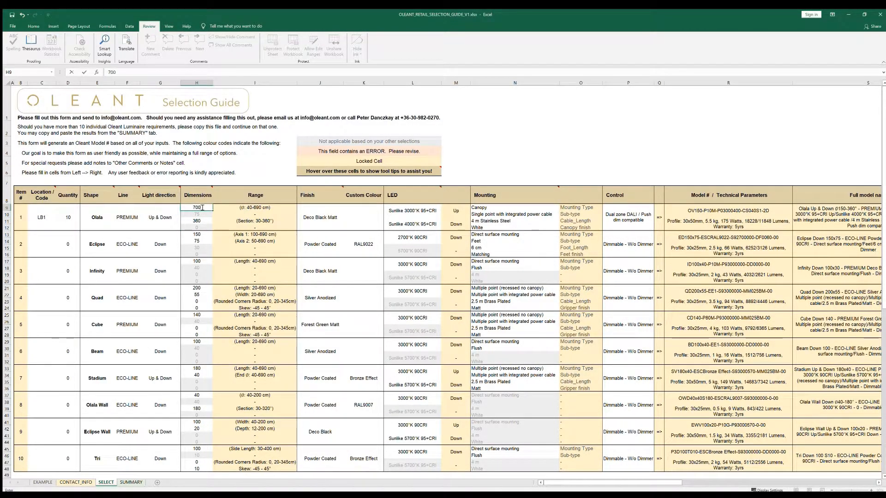
{"action": "key", "text": "Return"}
Set the diameter of the Olala in item 1 to 690 cm
{"action": "left_click", "coordinate": [202, 208]}
{"action": "type", "text": "690"}
{"action": "key", "text": "Return"}
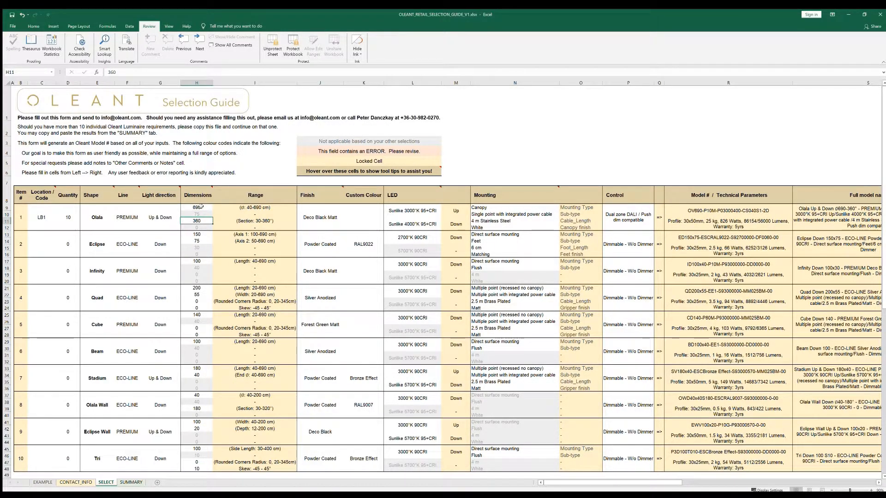
Try a 30° section for the Olala in item 1 and restore it to 360°
{"action": "type", "text": "3"}
{"action": "key", "text": "Return"}
{"action": "key", "text": "Up"}
{"action": "type", "text": "360"}
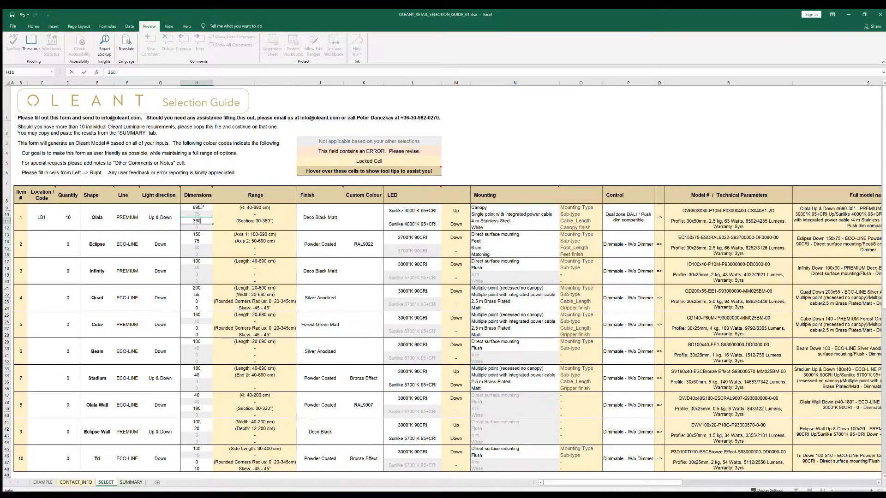
{"action": "key", "text": "Return"}
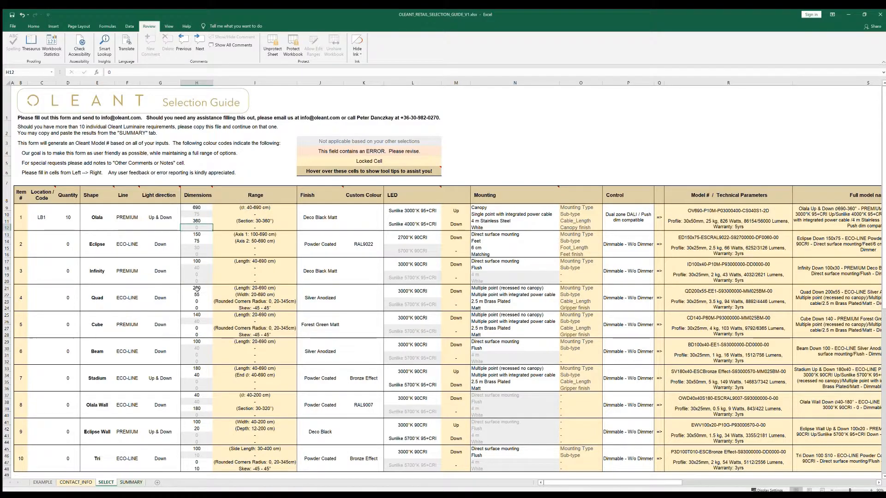
Set the rounded corners radius of the Quad in item 4 to 20 cm
{"action": "left_click", "coordinate": [198, 301]}
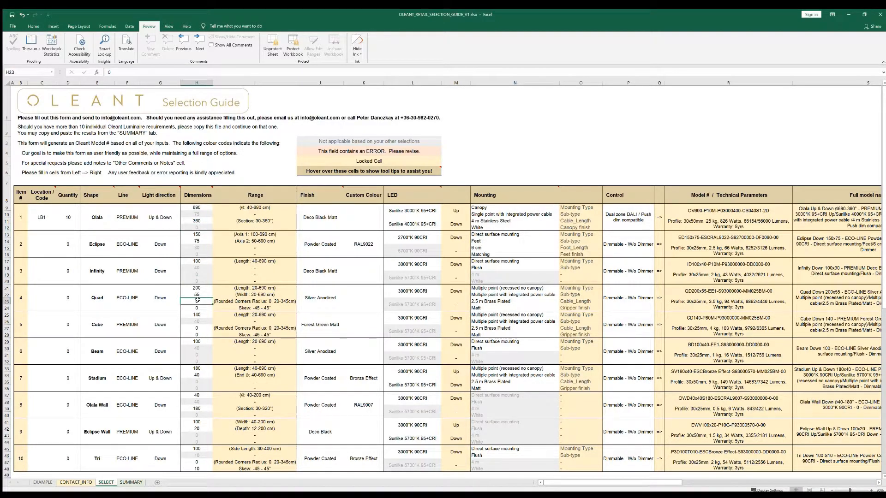
{"action": "type", "text": "20"}
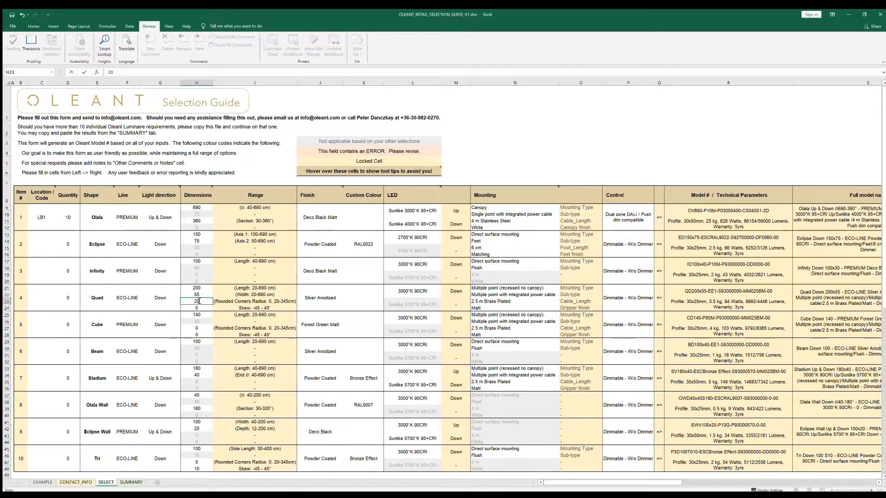
{"action": "key", "text": "Return"}
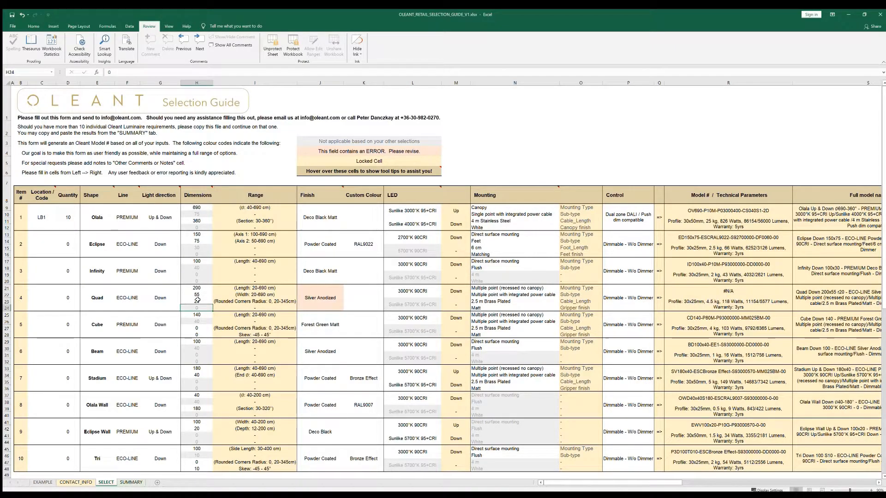
Set the rounded corners radius of the Quad in item 4 to 0
{"action": "left_click", "coordinate": [203, 302]}
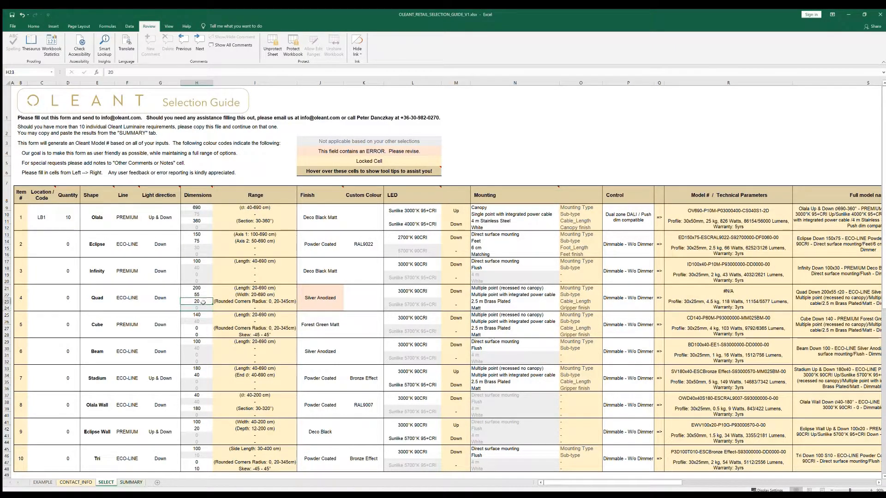
{"action": "type", "text": "0"}
{"action": "key", "text": "Return"}
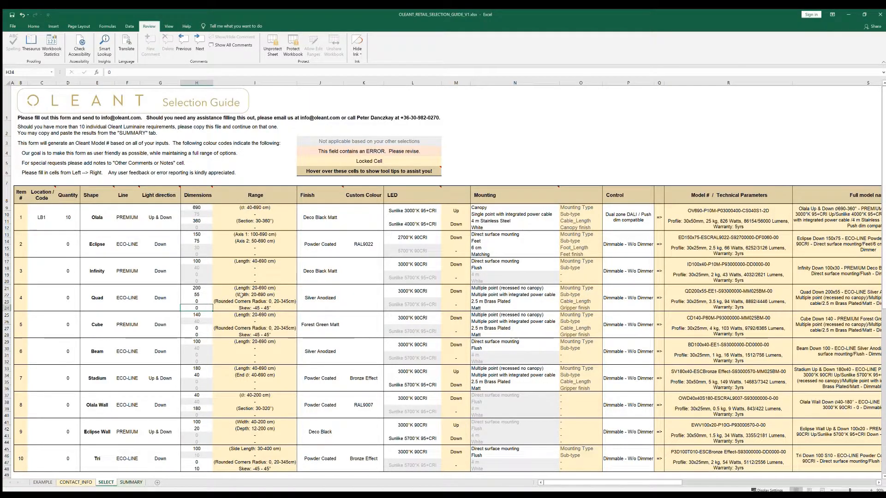
Set the finish of the Olala in item 1 to Custom with Dark Bronze as the custom colour
{"action": "mouse_move", "coordinate": [327, 200]}
{"action": "left_click", "coordinate": [327, 218]}
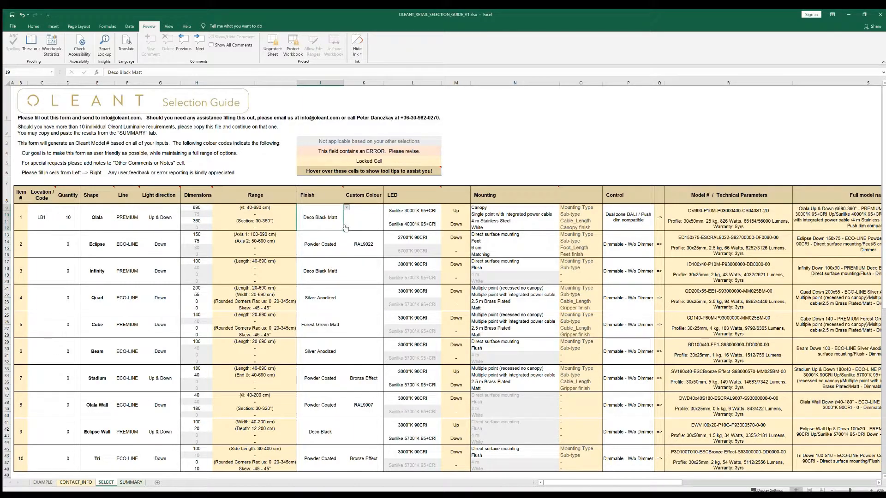
{"action": "left_click", "coordinate": [339, 242]}
{"action": "left_click", "coordinate": [362, 225]}
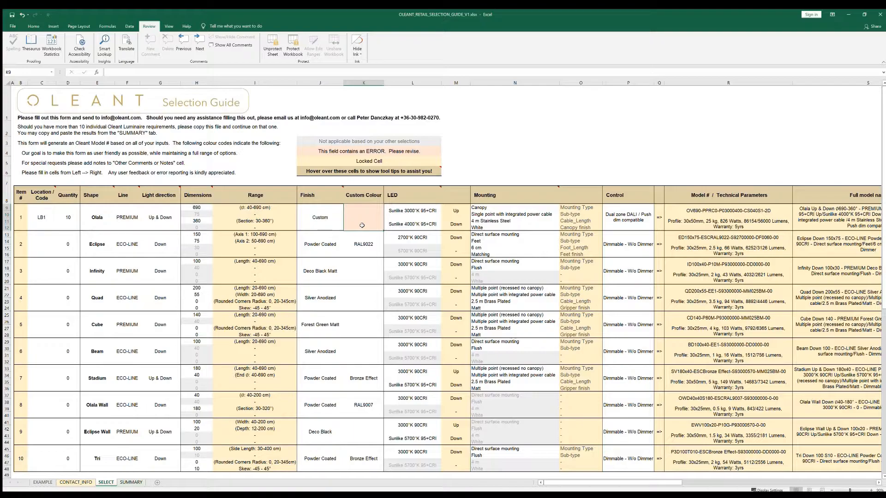
{"action": "type", "text": "Dark"}
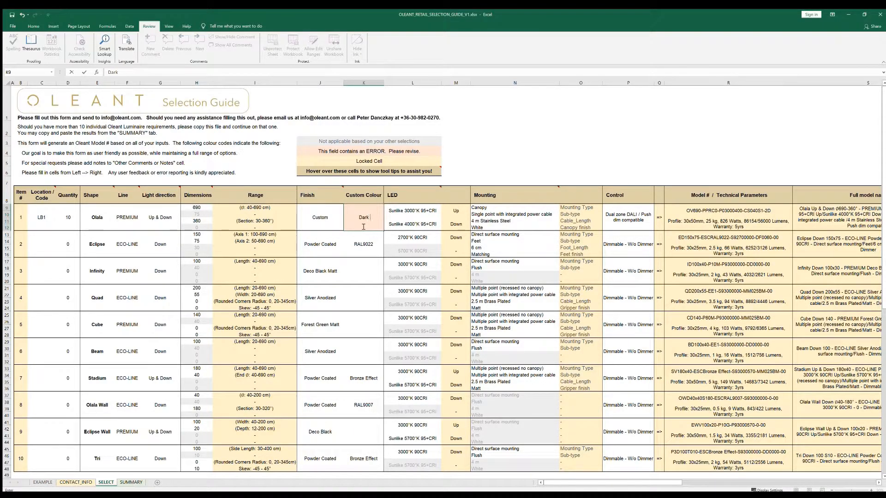
{"action": "type", "text": " Bronze"}
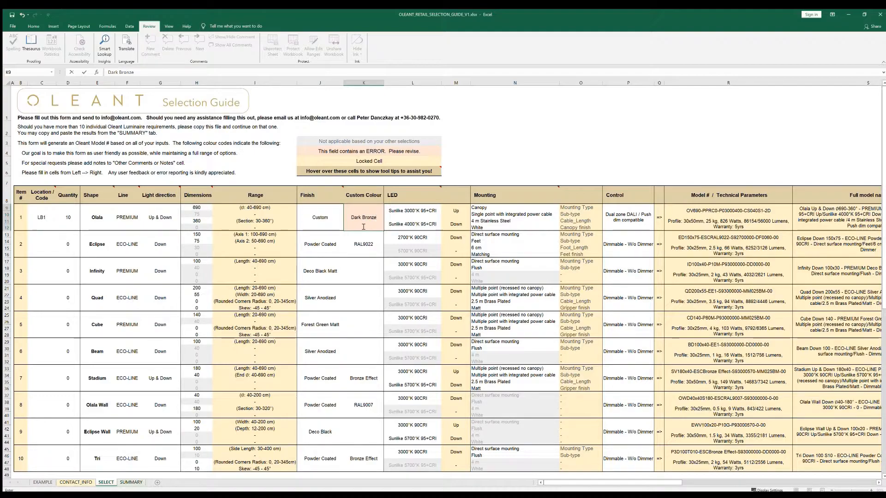
{"action": "key", "text": "Return"}
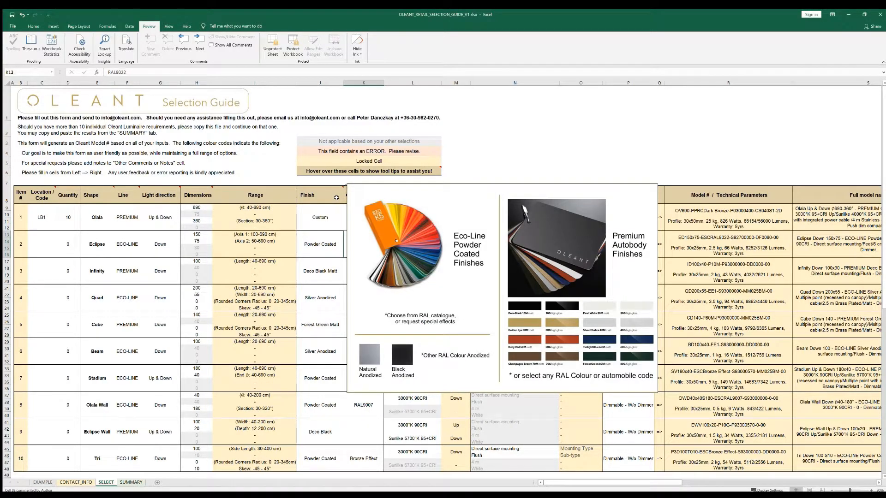
{"action": "key", "text": "Up"}
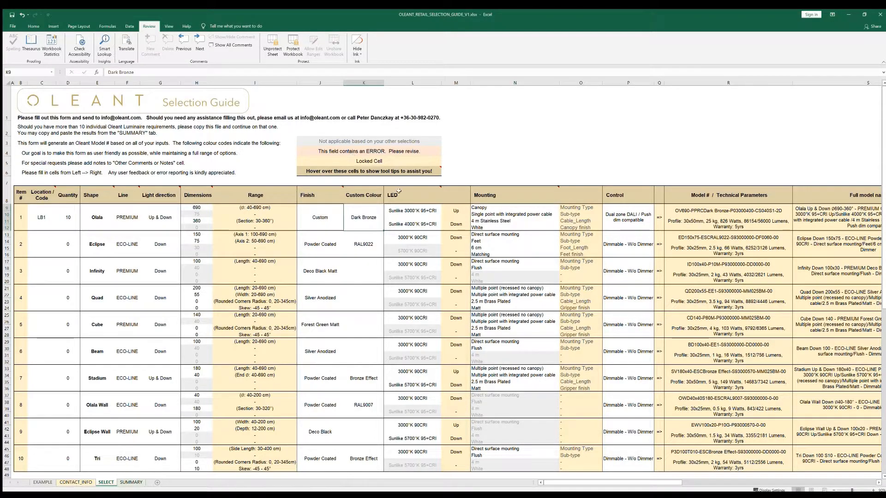
Set the upward LED of the Olala in item 1 to 3000°K 90CRI High Power
{"action": "mouse_move", "coordinate": [413, 199]}
{"action": "left_click", "coordinate": [433, 225]}
{"action": "left_click", "coordinate": [428, 211]}
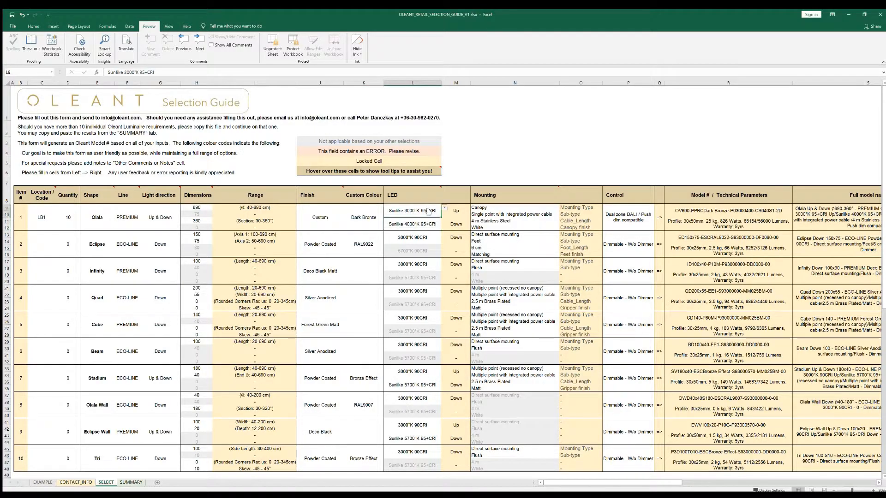
{"action": "left_click", "coordinate": [432, 223]}
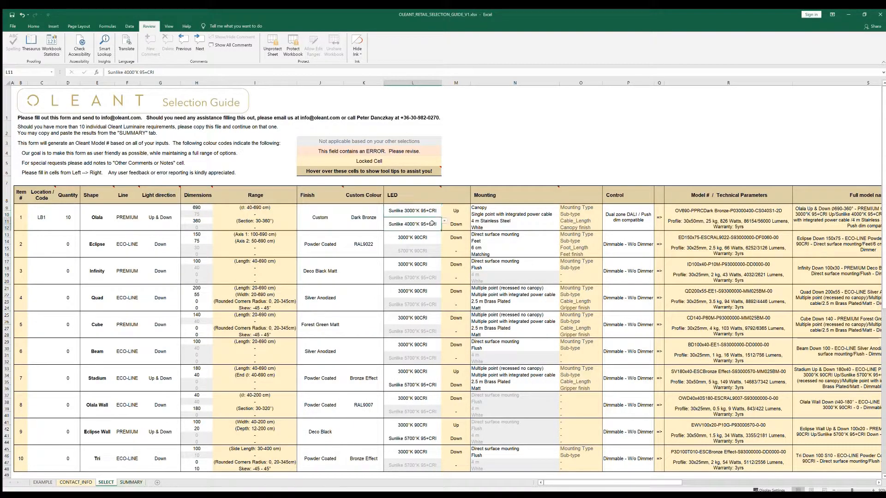
{"action": "left_click", "coordinate": [430, 212]}
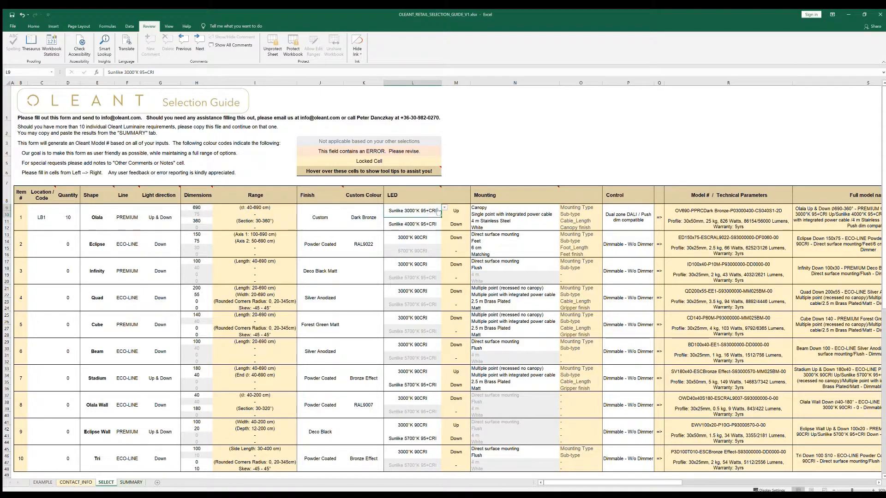
{"action": "left_click", "coordinate": [434, 242]}
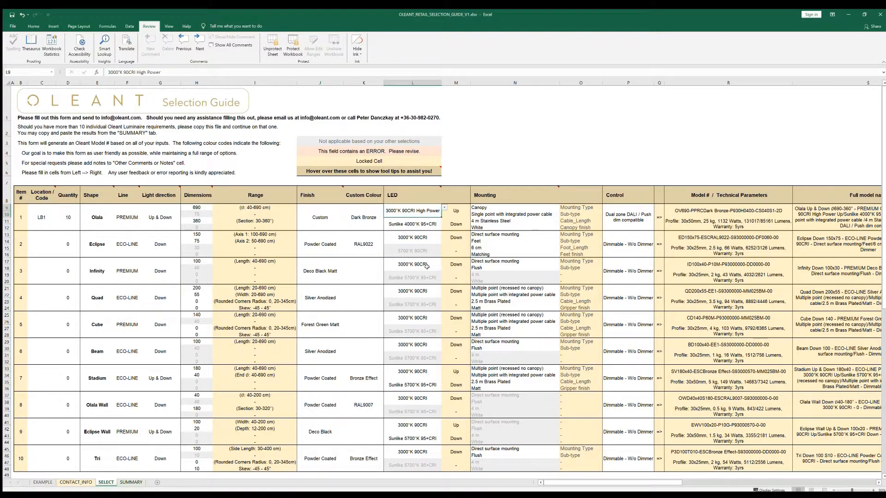
Set the downward LED of the Quad in item 4 to RGB + 3000K
{"action": "left_click", "coordinate": [427, 292]}
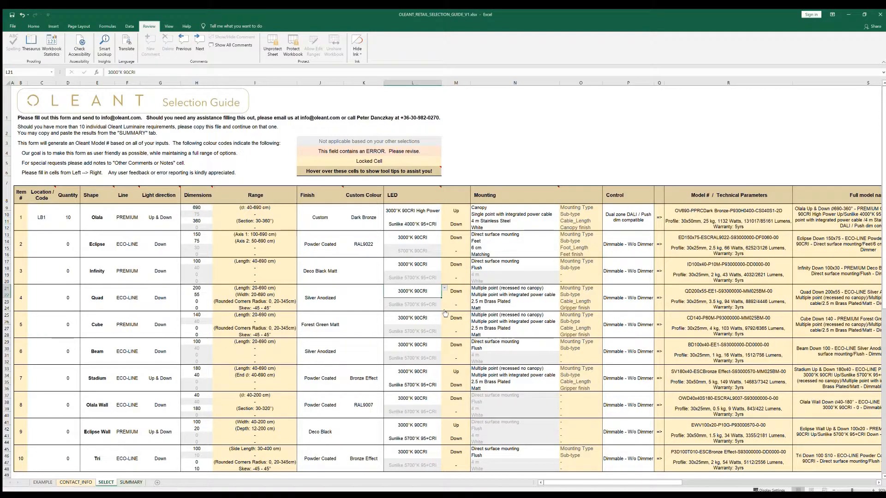
{"action": "left_click", "coordinate": [426, 308]}
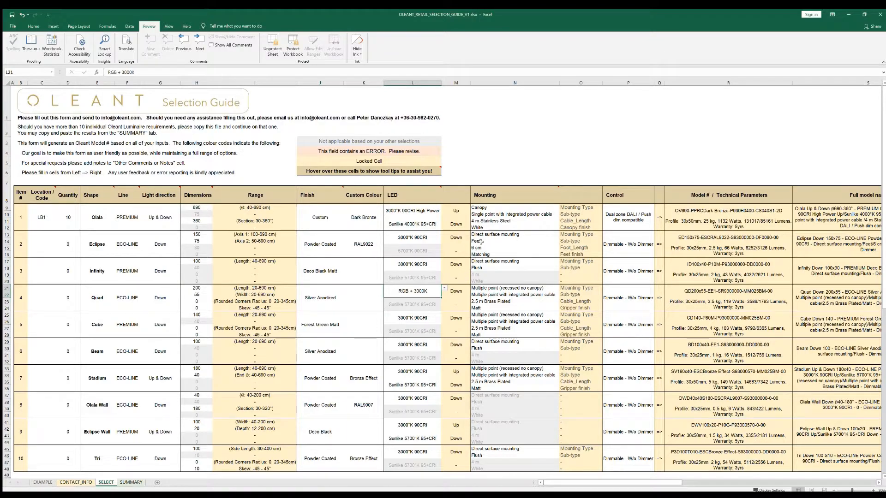
Check the mounting fields of item 1, try a 2.5 m Stainless Steel cable, and undo that cable change
{"action": "left_click", "coordinate": [550, 208]}
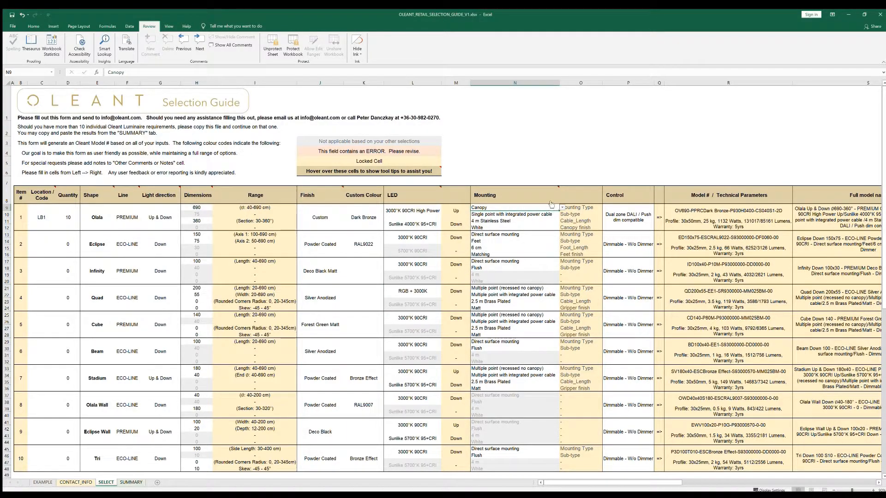
{"action": "mouse_move", "coordinate": [550, 195]}
{"action": "left_click", "coordinate": [550, 213]}
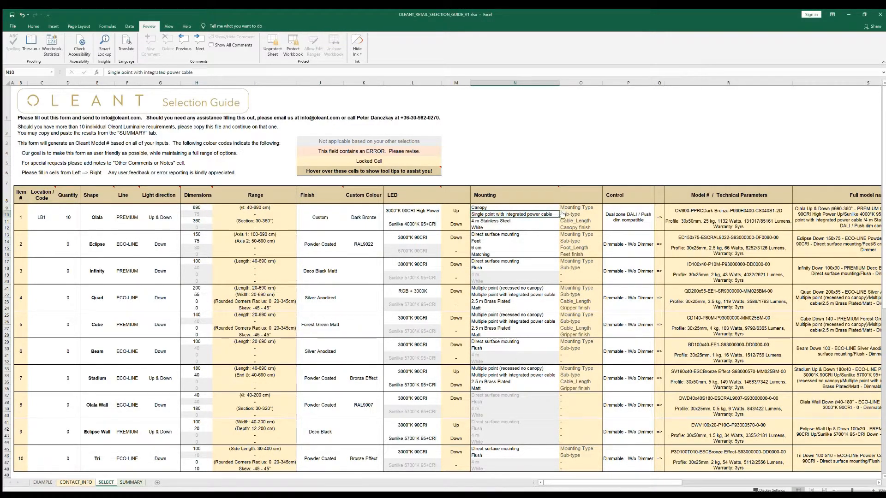
{"action": "left_click", "coordinate": [542, 221]}
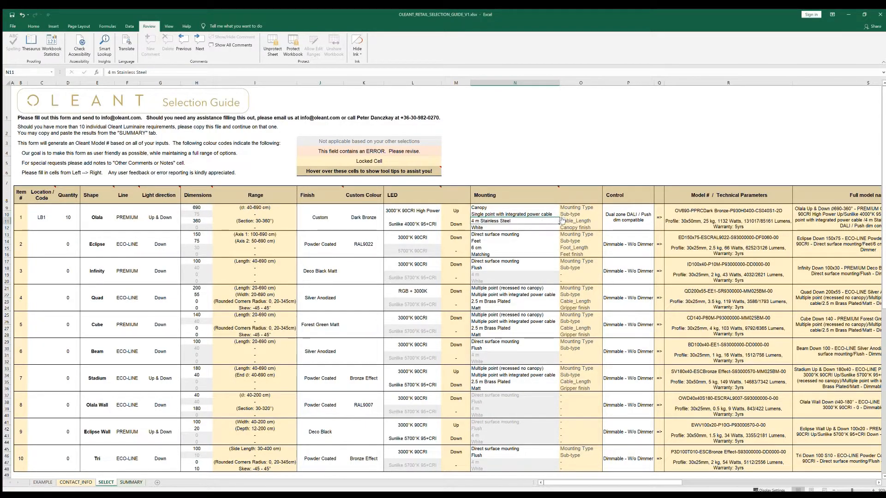
{"action": "left_click", "coordinate": [562, 221]}
{"action": "left_click", "coordinate": [548, 226]}
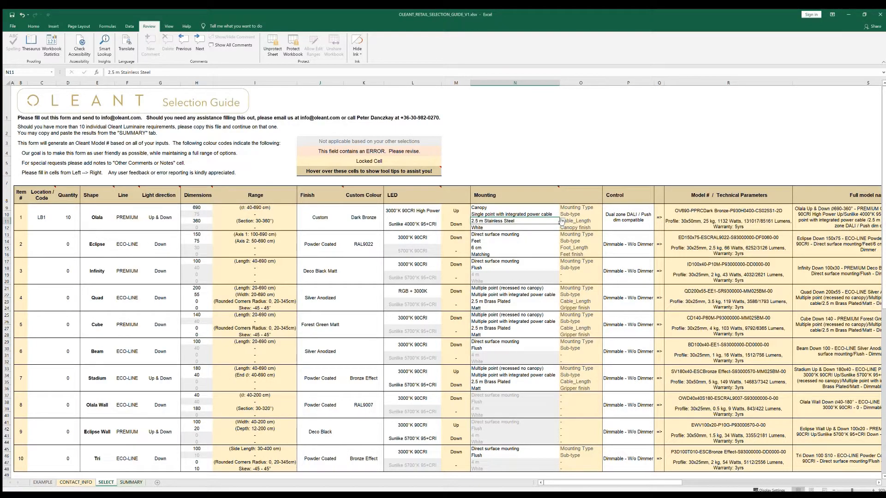
{"action": "key", "text": "ctrl+z"}
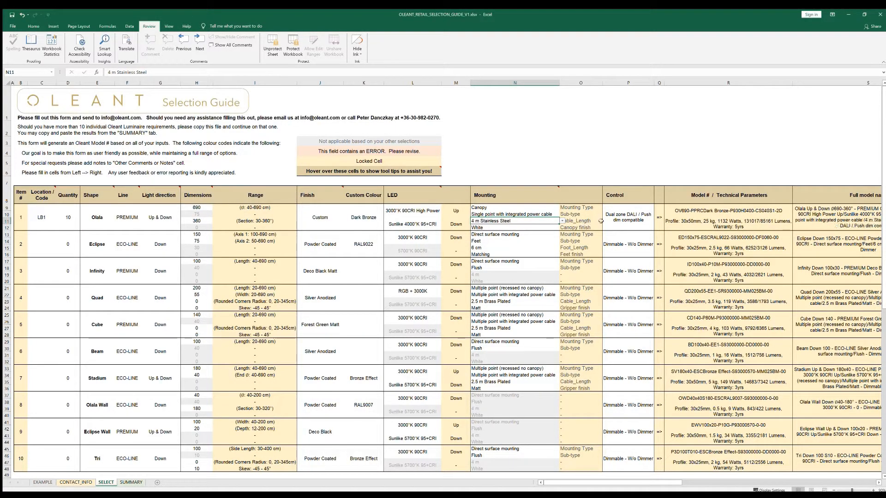
Examine the control setting of item 1 and the model number, full model name, quantity discount and estimated price columns
{"action": "left_click", "coordinate": [609, 221]}
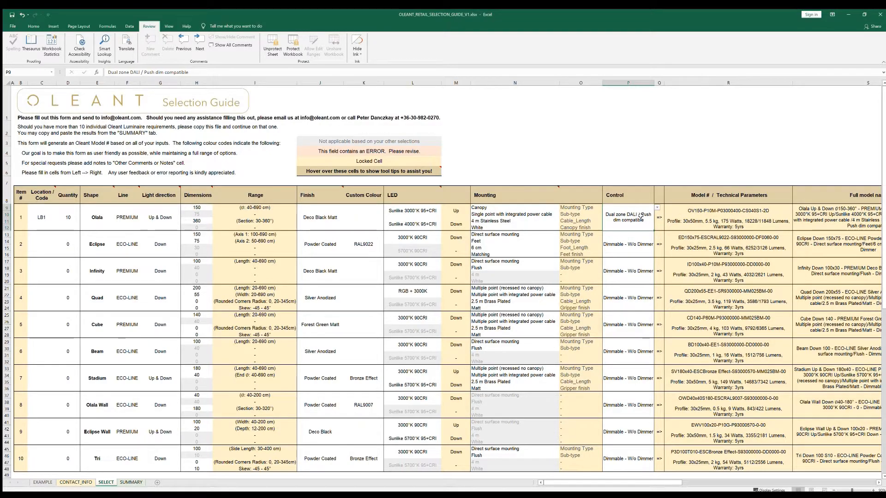
{"action": "left_click", "coordinate": [877, 483]}
{"action": "left_click", "coordinate": [877, 483]}
{"action": "left_click", "coordinate": [877, 483]}
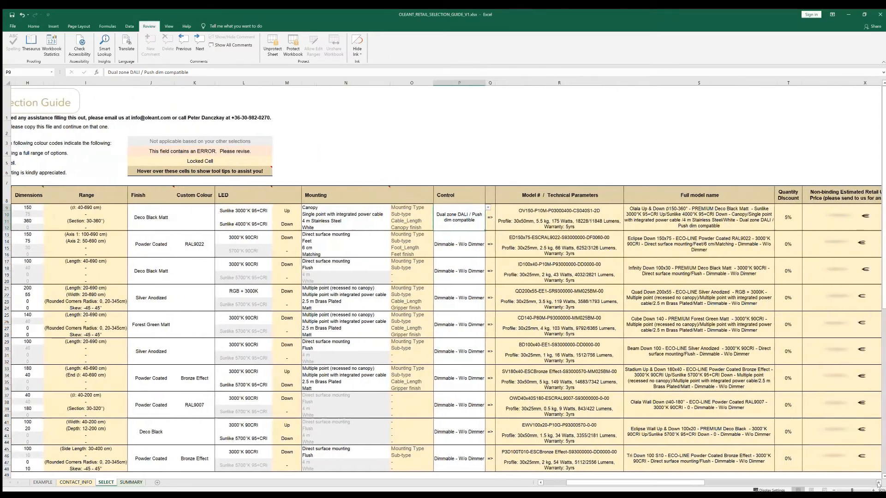
{"action": "left_click", "coordinate": [878, 483]}
{"action": "left_click", "coordinate": [878, 483]}
{"action": "left_click", "coordinate": [878, 483]}
{"action": "left_click", "coordinate": [878, 483]}
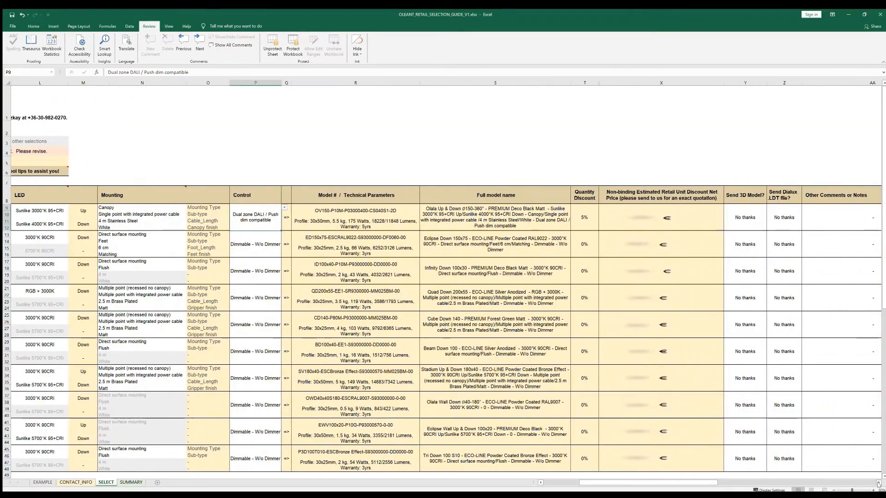
{"action": "left_click", "coordinate": [878, 483]}
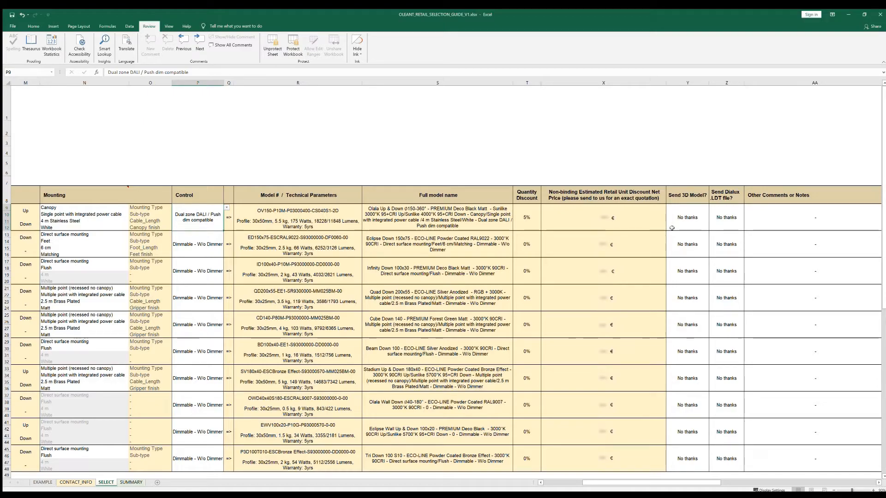
Request a DWG 3D model for the Olala in item 1 and set its Dialux LDT file request to Yes please
{"action": "left_click", "coordinate": [694, 218]}
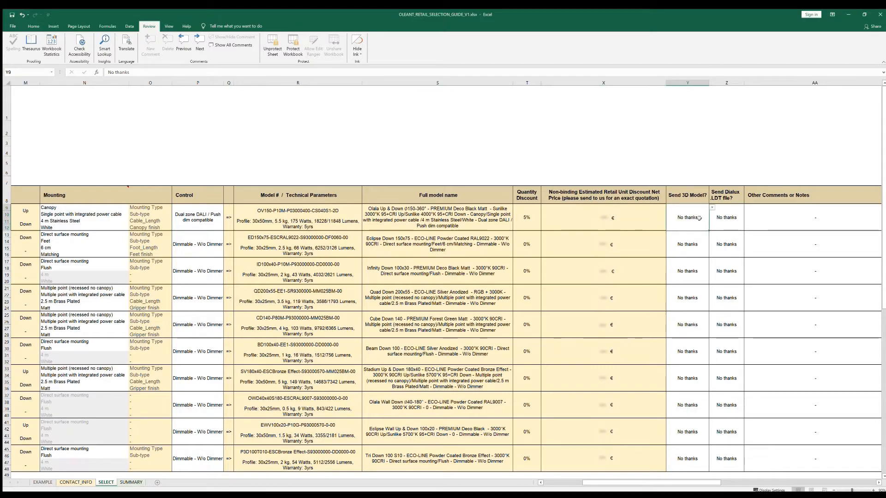
{"action": "left_click", "coordinate": [711, 208]}
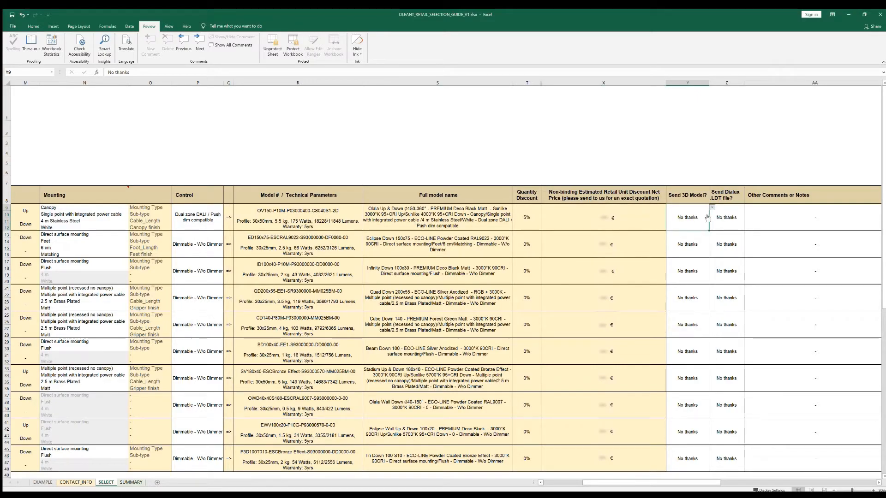
{"action": "left_click", "coordinate": [706, 216]}
{"action": "left_click", "coordinate": [719, 218]}
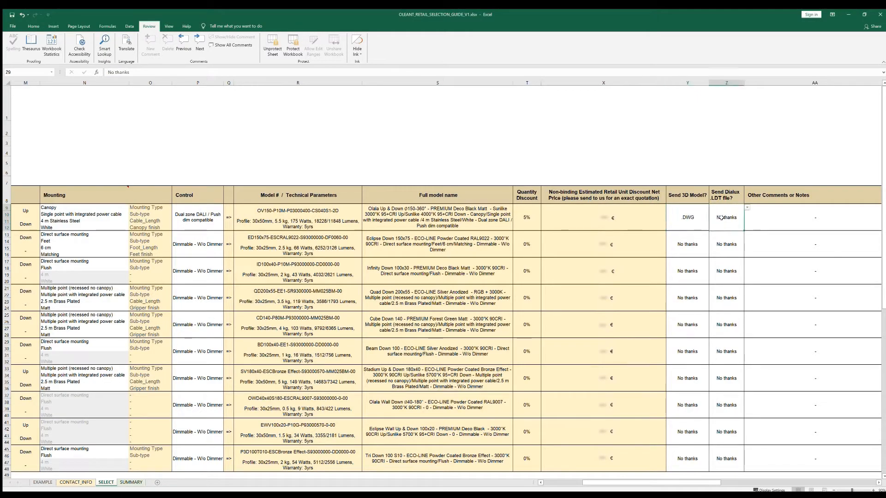
{"action": "left_click", "coordinate": [747, 208]}
{"action": "left_click", "coordinate": [741, 216]}
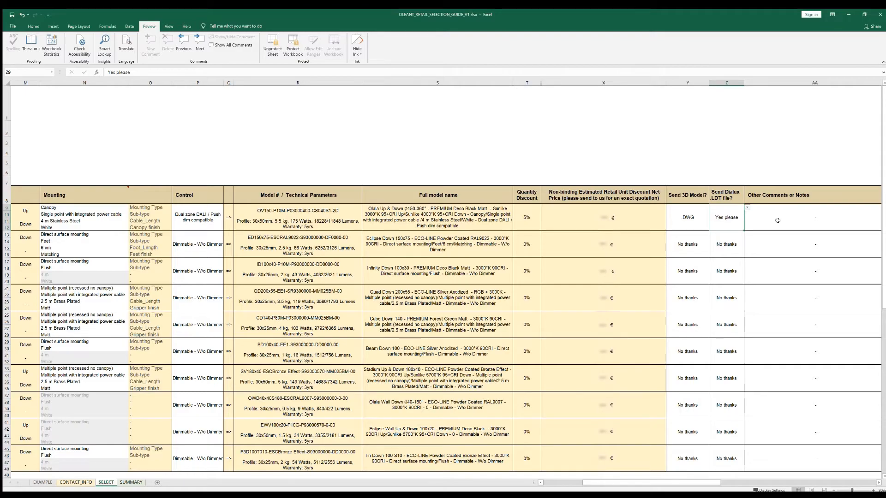
Copy the complete item 1 row, from item number through estimated net price, on the SUMMARY sheet
{"action": "key", "text": "ctrl+c"}
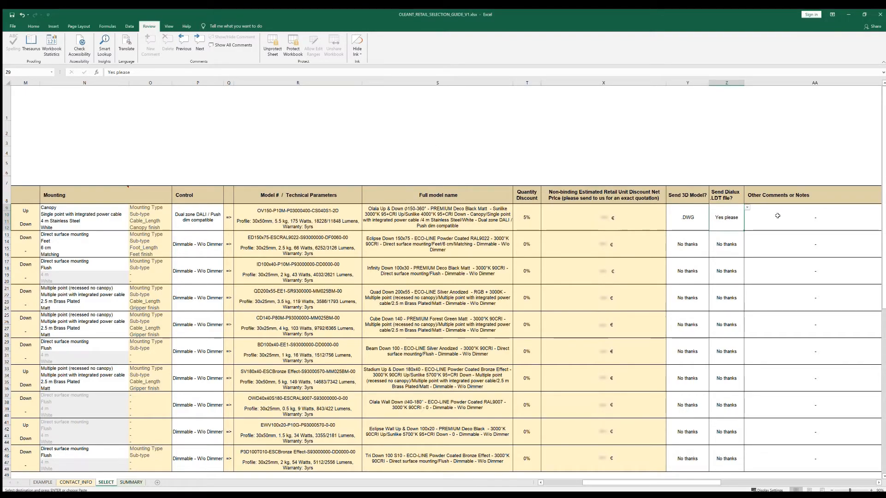
{"action": "left_click", "coordinate": [132, 482]}
{"action": "left_click_drag", "start_coordinate": [45, 129], "coordinate": [602, 120]}
{"action": "left_click_drag", "start_coordinate": [665, 123], "coordinate": [665, 123]}
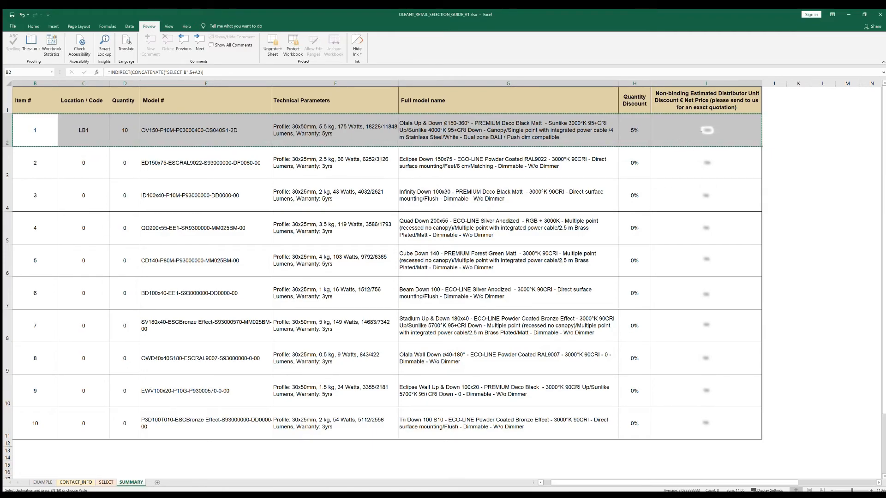
{"action": "key", "text": "alt+Tab"}
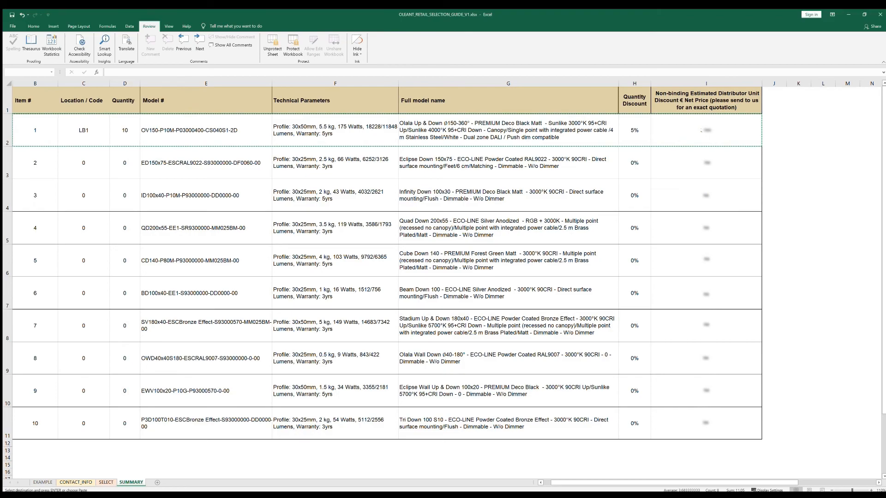
{"action": "key", "text": "alt+Tab"}
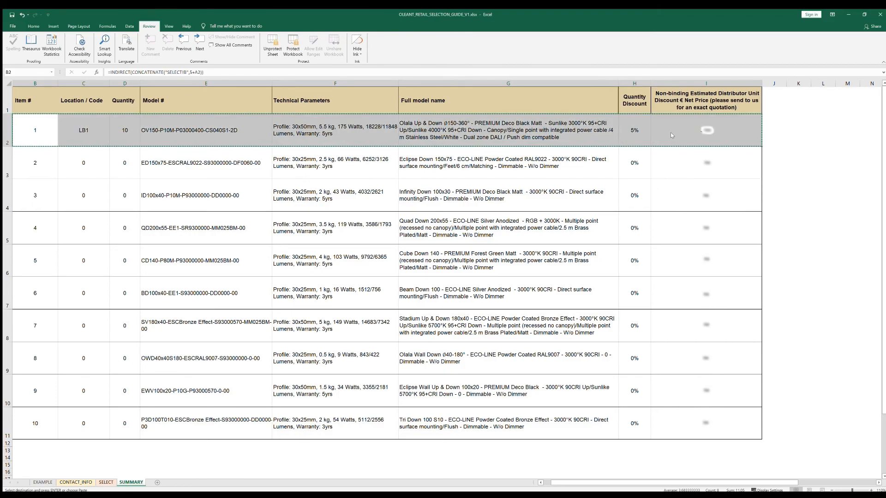